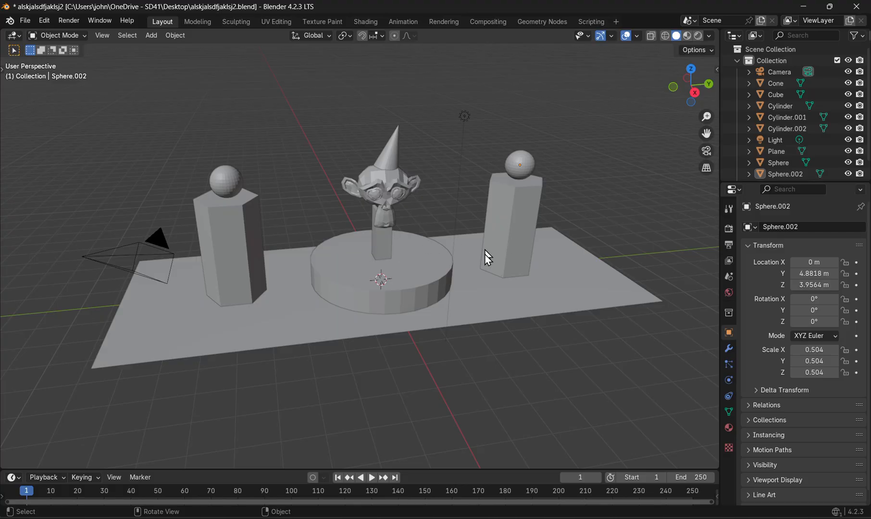
Step: Preview the scene in wireframe shading and return the viewport to solid shading
{"action": "left_click", "coordinate": [665, 36]}
{"action": "scroll", "coordinate": [404, 214], "scroll_direction": "up", "scroll_amount": 2}
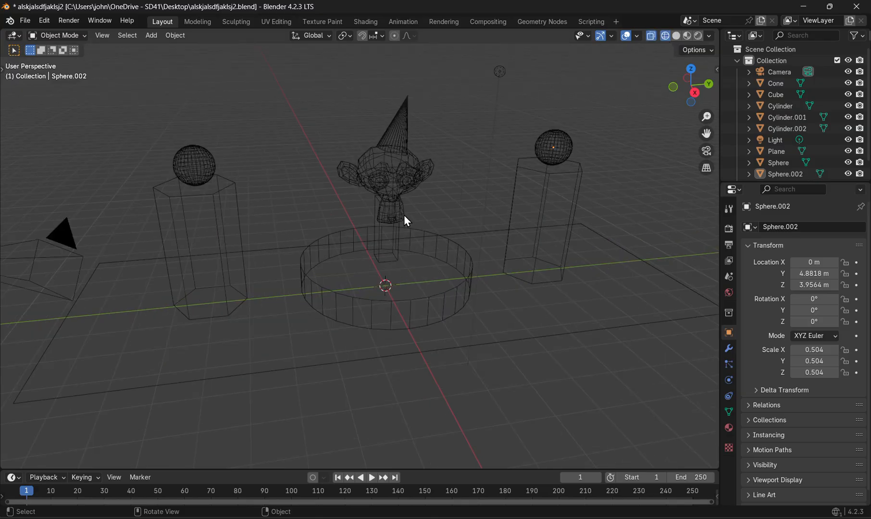
{"action": "scroll", "coordinate": [406, 221], "scroll_direction": "down", "scroll_amount": 1}
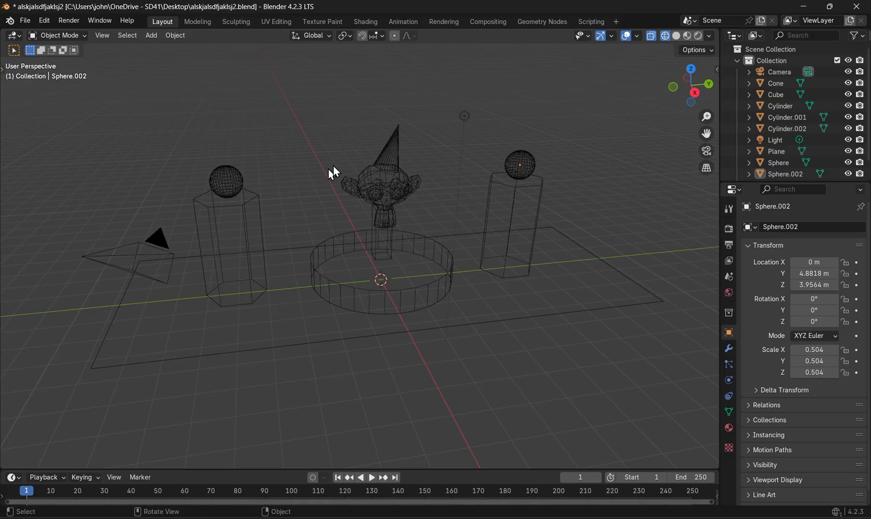
{"action": "left_click", "coordinate": [676, 36]}
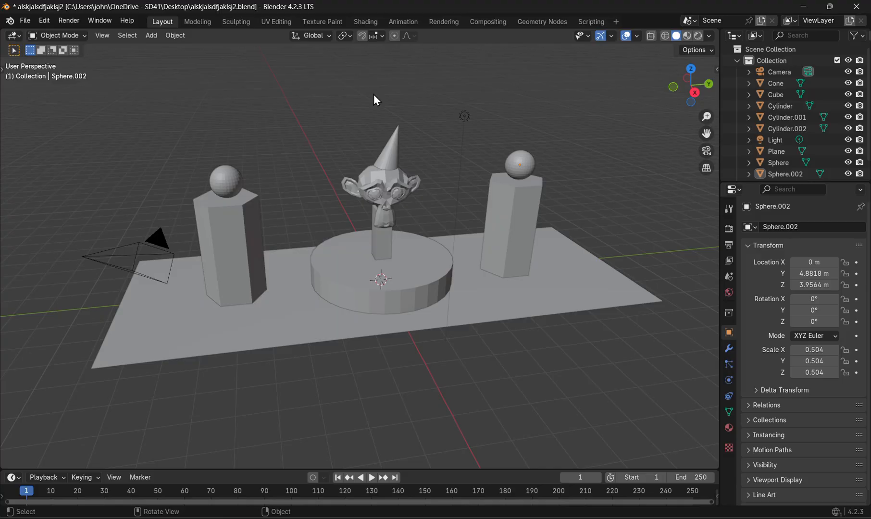
Step: Select the hexagonal pillar Cylinder.001, enlarge the properties area, and show the pillar's material properties
{"action": "left_click", "coordinate": [233, 247]}
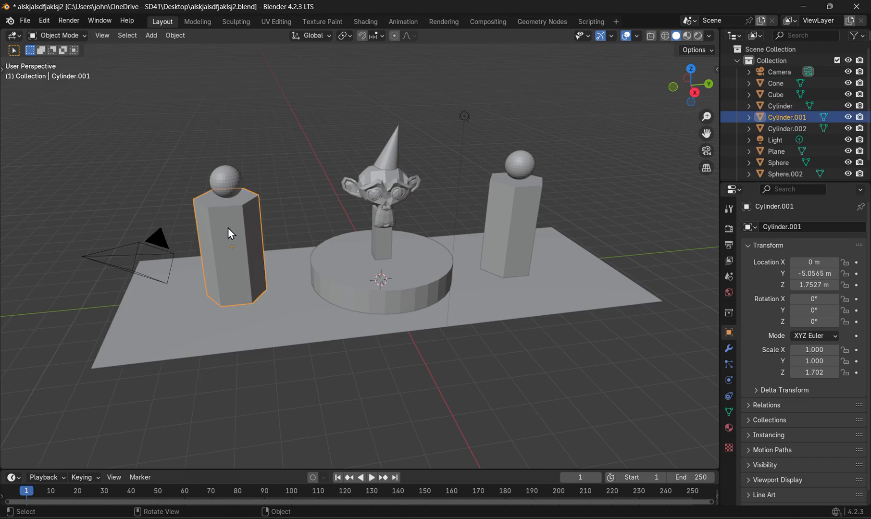
{"action": "left_click_drag", "start_coordinate": [736, 183], "coordinate": [737, 130]}
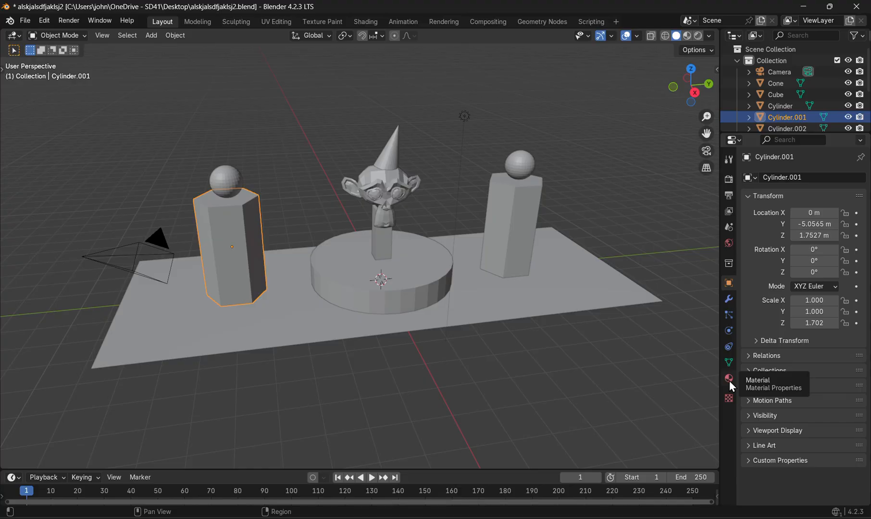
{"action": "left_click_drag", "start_coordinate": [720, 375], "coordinate": [694, 376]}
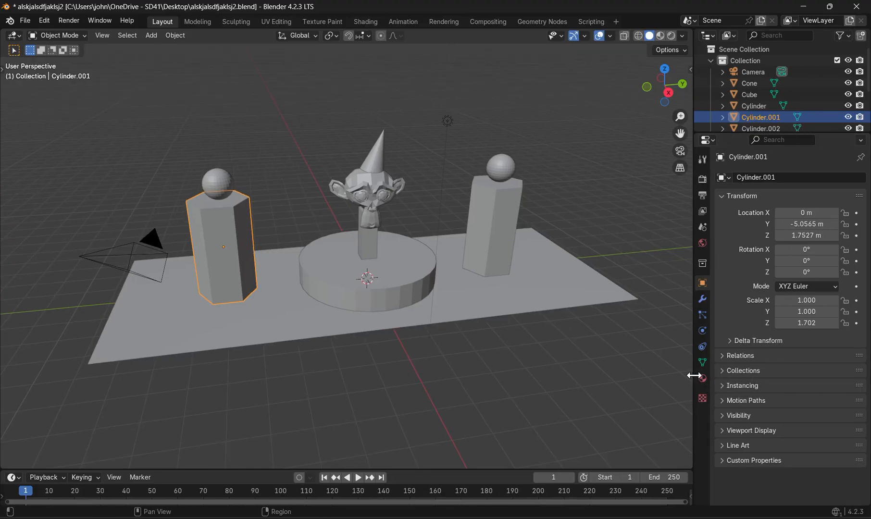
{"action": "left_click", "coordinate": [704, 378]}
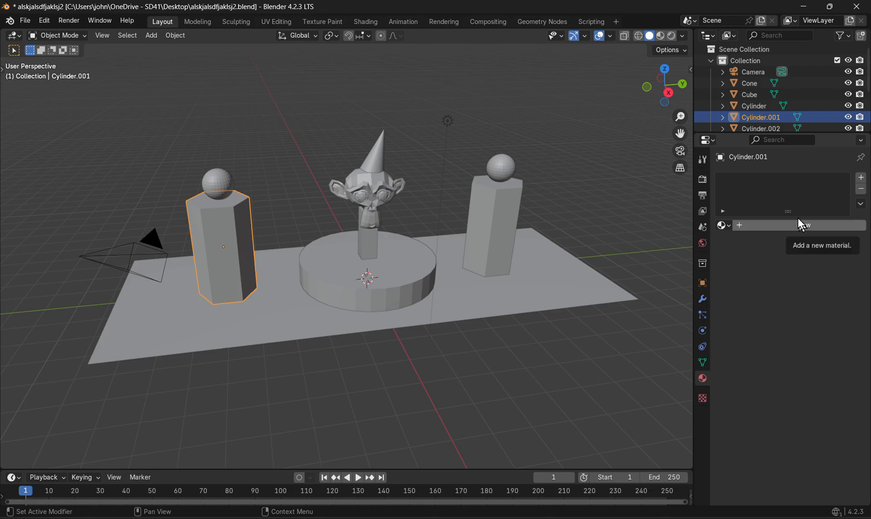
{"action": "left_click", "coordinate": [861, 178]}
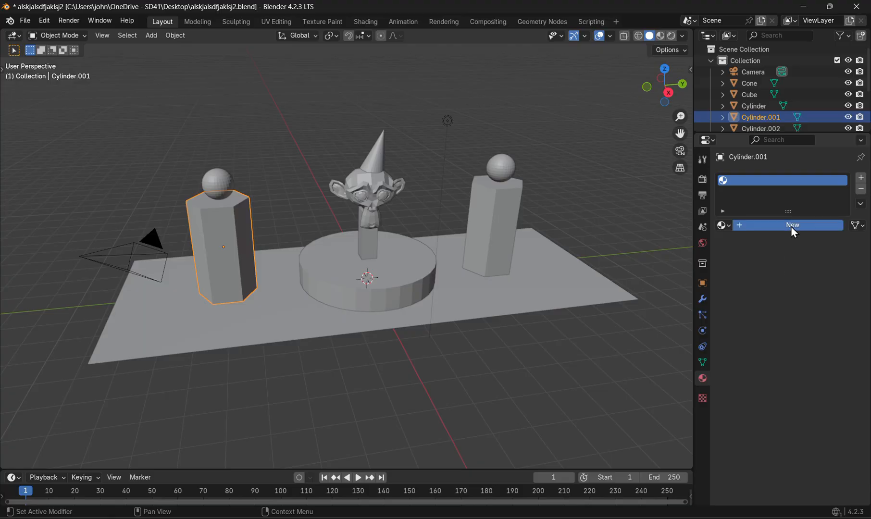
{"action": "left_click", "coordinate": [770, 224]}
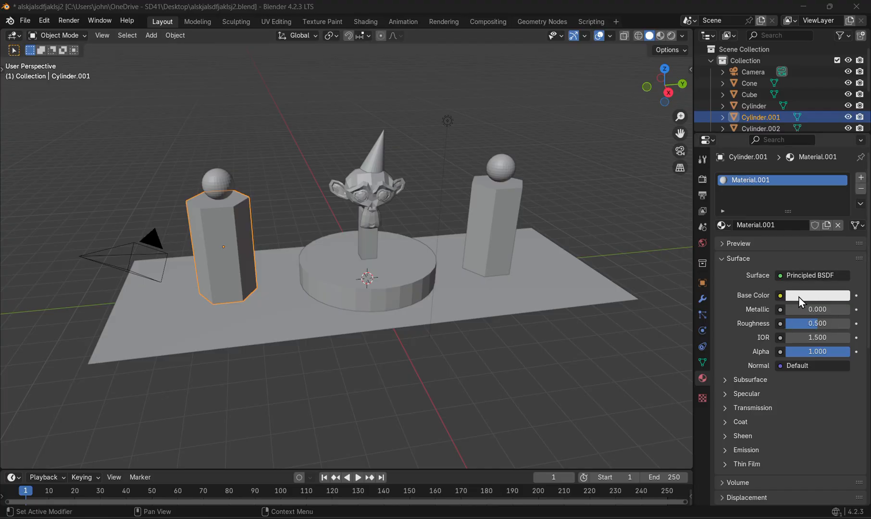
{"action": "left_click", "coordinate": [861, 190]}
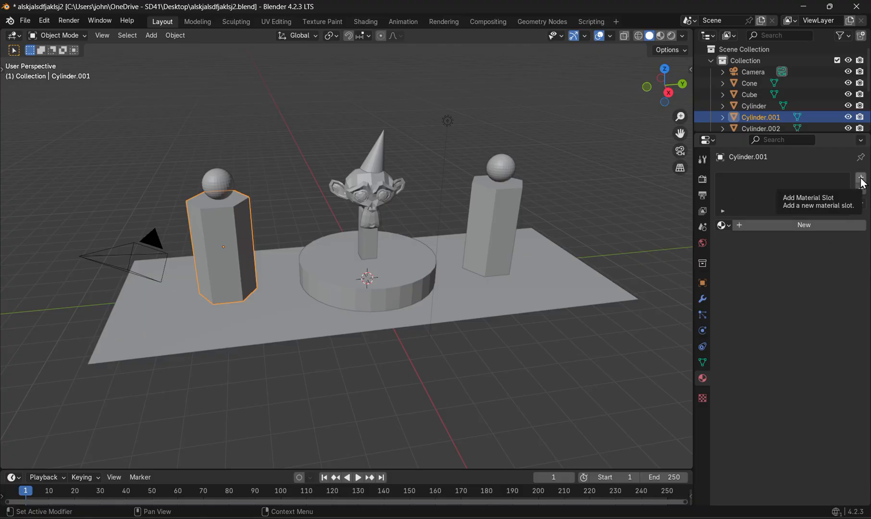
Step: Create a new material on the pillar Cylinder.001 and look through its Transmission and Coat settings
{"action": "left_click", "coordinate": [803, 226]}
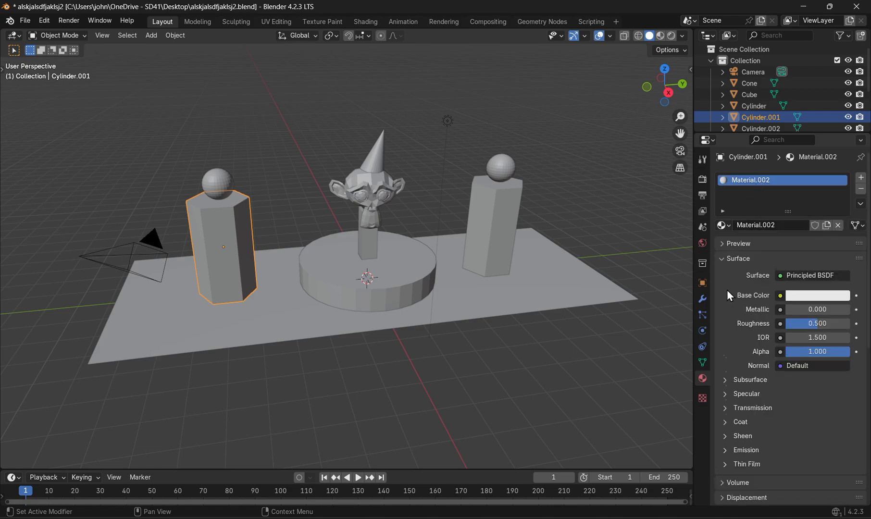
{"action": "scroll", "coordinate": [727, 289], "scroll_direction": "down", "scroll_amount": 7}
{"action": "scroll", "coordinate": [724, 302], "scroll_direction": "up", "scroll_amount": 1}
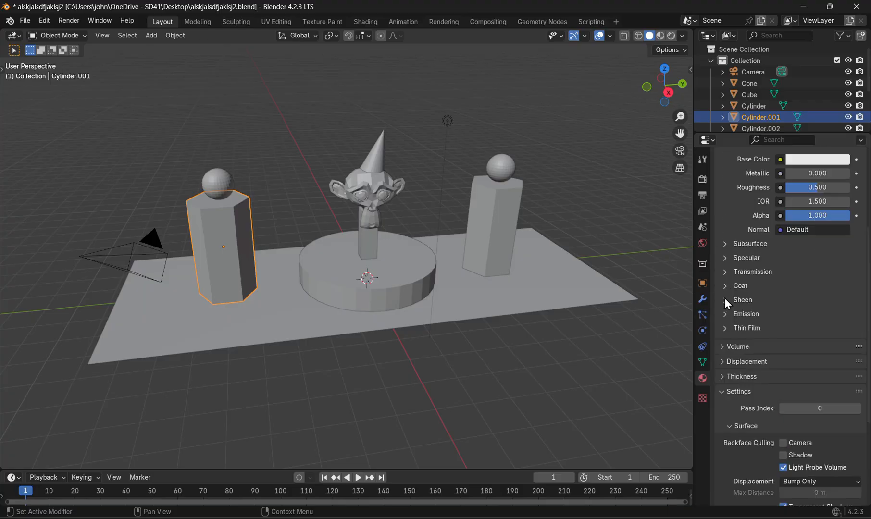
{"action": "left_click", "coordinate": [724, 271]}
{"action": "left_click", "coordinate": [724, 273]}
{"action": "left_click", "coordinate": [722, 286]}
{"action": "left_click", "coordinate": [722, 286]}
{"action": "scroll", "coordinate": [805, 347], "scroll_direction": "up", "scroll_amount": 5}
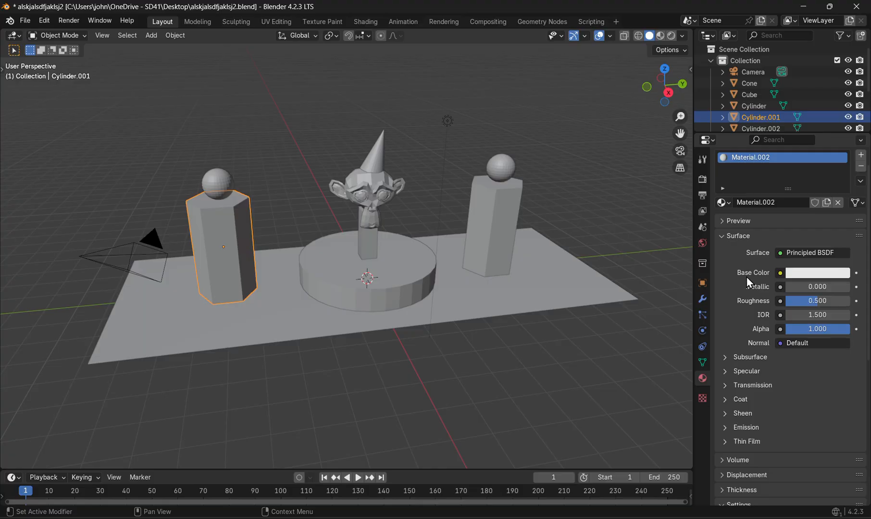
Step: Set the pillar material's base colour to light blue, hue 0.565 and saturation 0.959, and switch the viewport to Material Preview
{"action": "left_click", "coordinate": [816, 274]}
{"action": "left_click_drag", "start_coordinate": [774, 147], "coordinate": [792, 106]}
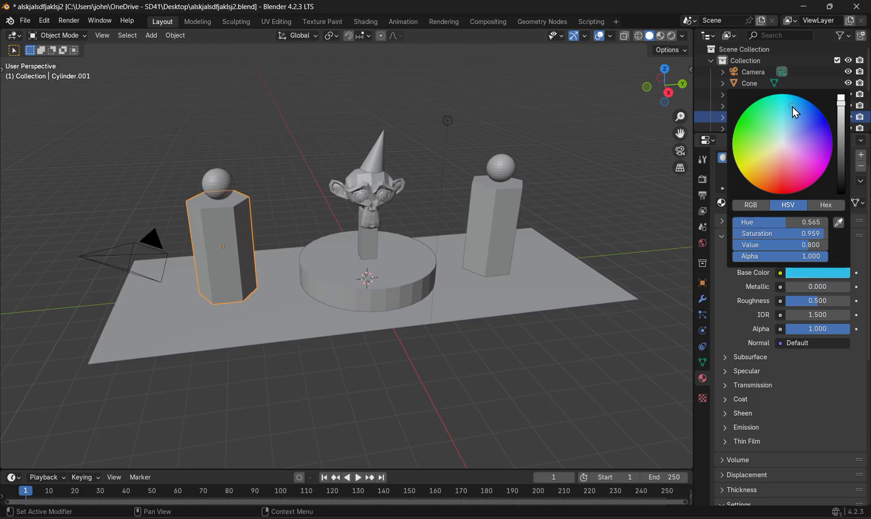
{"action": "left_click", "coordinate": [810, 367]}
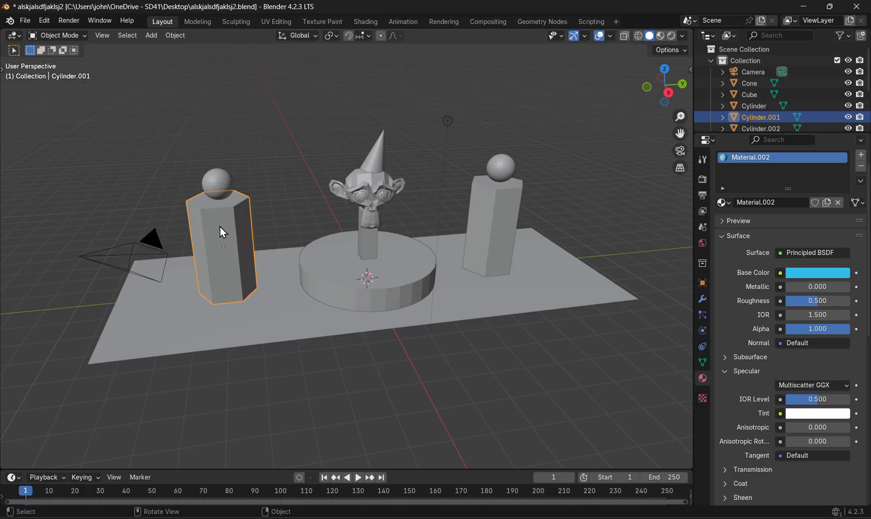
{"action": "left_click", "coordinate": [660, 36]}
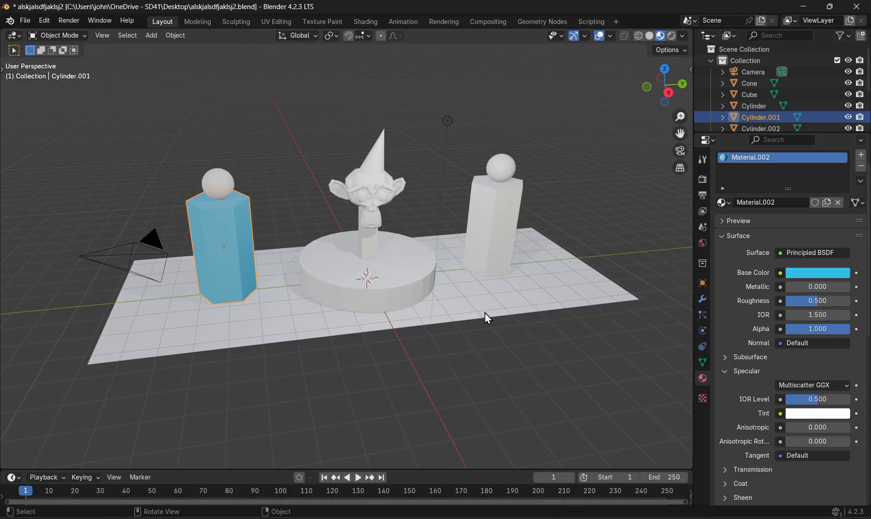
Step: Give the sphere on the blue pillar a new material with a red base colour, hue 0.998 and saturation 0.974
{"action": "left_click", "coordinate": [221, 182]}
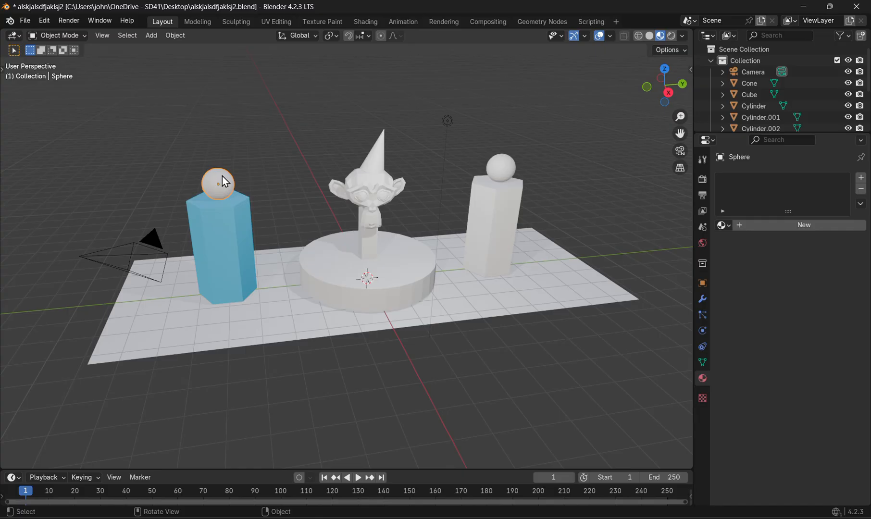
{"action": "left_click", "coordinate": [795, 225]}
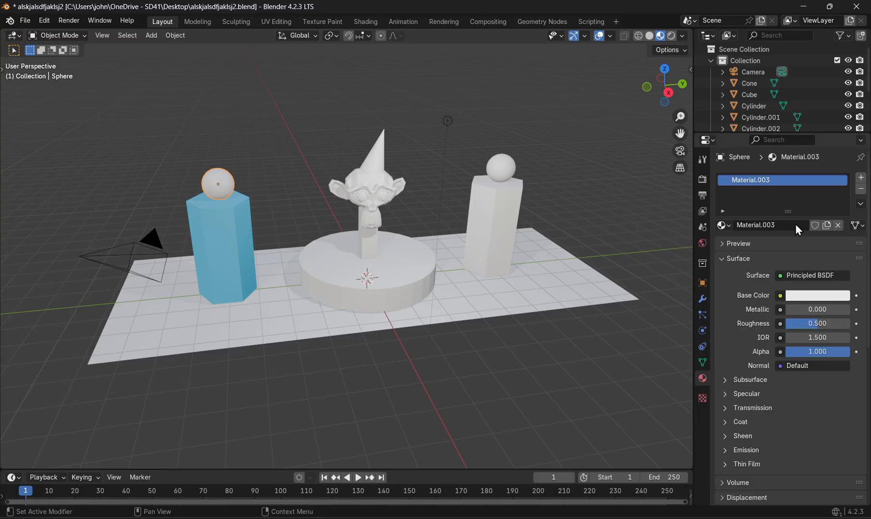
{"action": "left_click", "coordinate": [804, 296]}
{"action": "left_click_drag", "start_coordinate": [769, 200], "coordinate": [777, 208]}
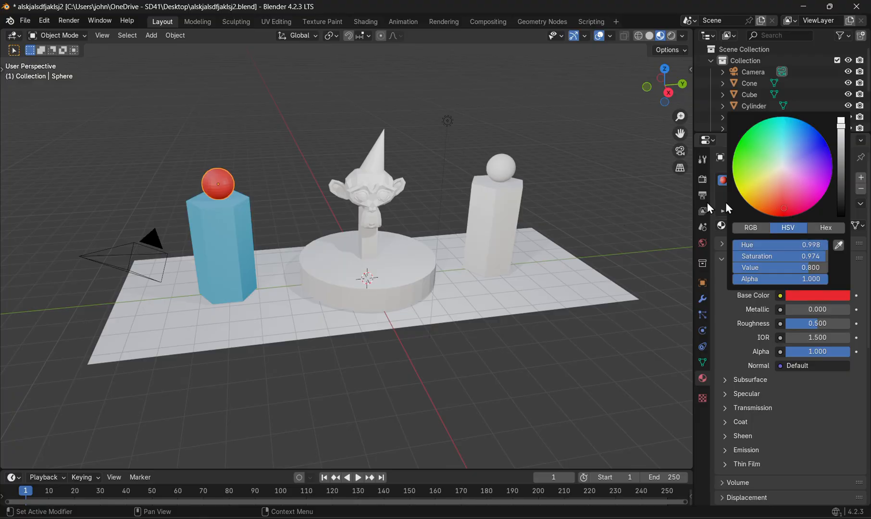
Step: Give the monkey head a new material with an orange base colour darkened to golden brown
{"action": "left_click", "coordinate": [361, 226]}
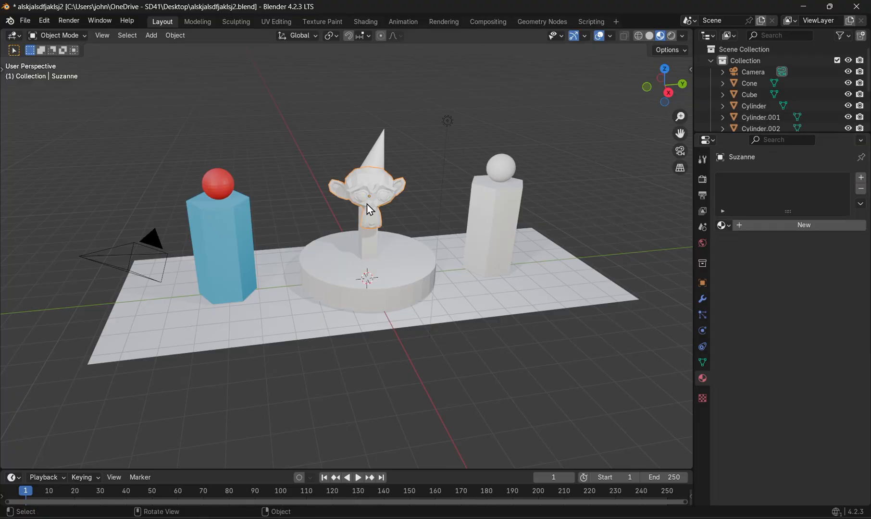
{"action": "left_click", "coordinate": [803, 227]}
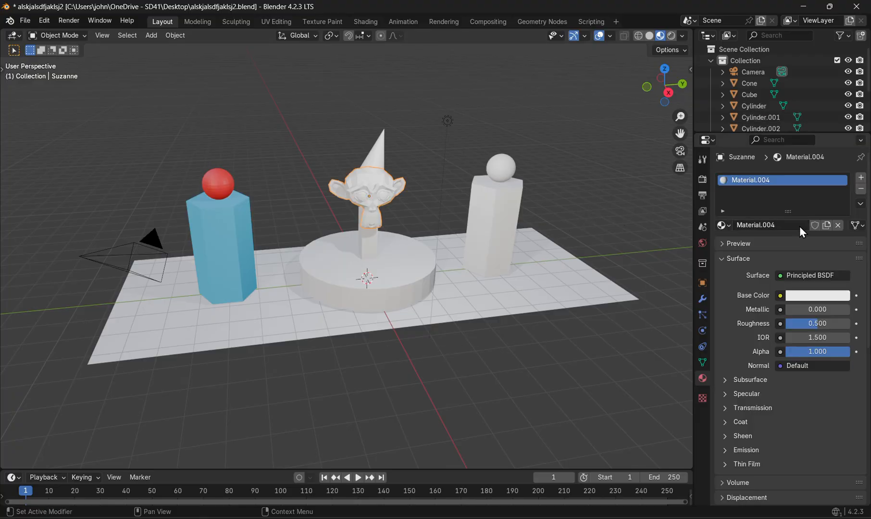
{"action": "left_click", "coordinate": [803, 296]}
{"action": "left_click_drag", "start_coordinate": [772, 190], "coordinate": [752, 201]}
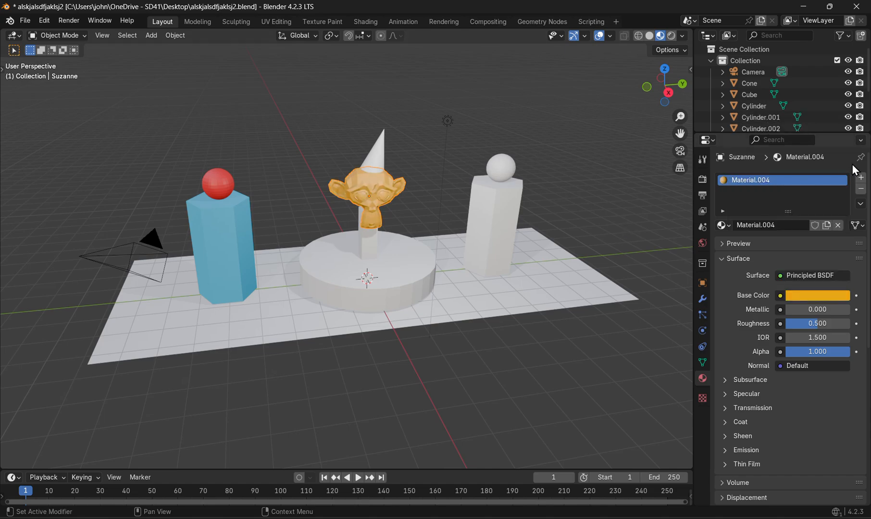
{"action": "left_click", "coordinate": [810, 296]}
{"action": "left_click_drag", "start_coordinate": [840, 132], "coordinate": [840, 164]}
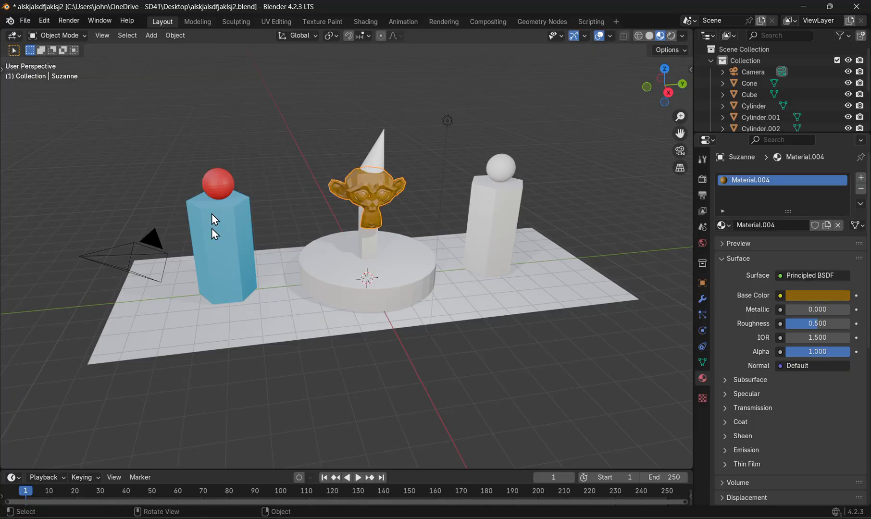
Step: Give the ground plane a new material with a dark olive-yellow base colour
{"action": "left_click", "coordinate": [260, 337]}
{"action": "left_click", "coordinate": [780, 224]}
{"action": "left_click", "coordinate": [804, 296]}
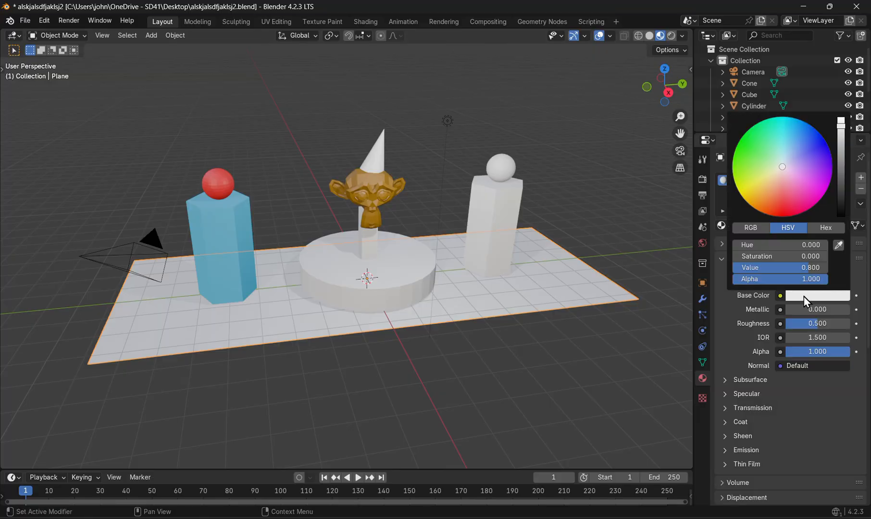
{"action": "left_click_drag", "start_coordinate": [841, 124], "coordinate": [840, 177]}
{"action": "left_click_drag", "start_coordinate": [788, 166], "coordinate": [755, 184]}
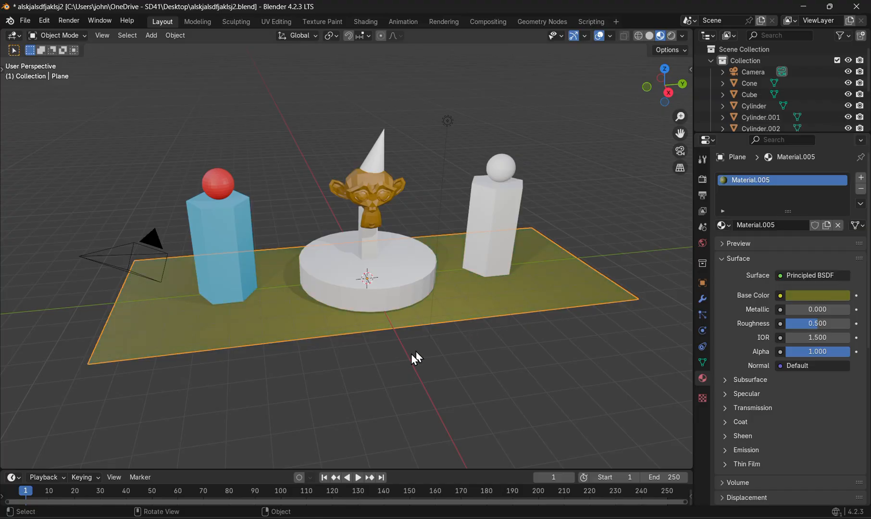
{"action": "scroll", "coordinate": [419, 349], "scroll_direction": "up", "scroll_amount": 1}
{"action": "scroll", "coordinate": [408, 354], "scroll_direction": "down", "scroll_amount": 1}
Step: Assign the existing red Material.003 to the sphere on the white pillar
{"action": "left_click", "coordinate": [225, 187]}
{"action": "left_click", "coordinate": [498, 172]}
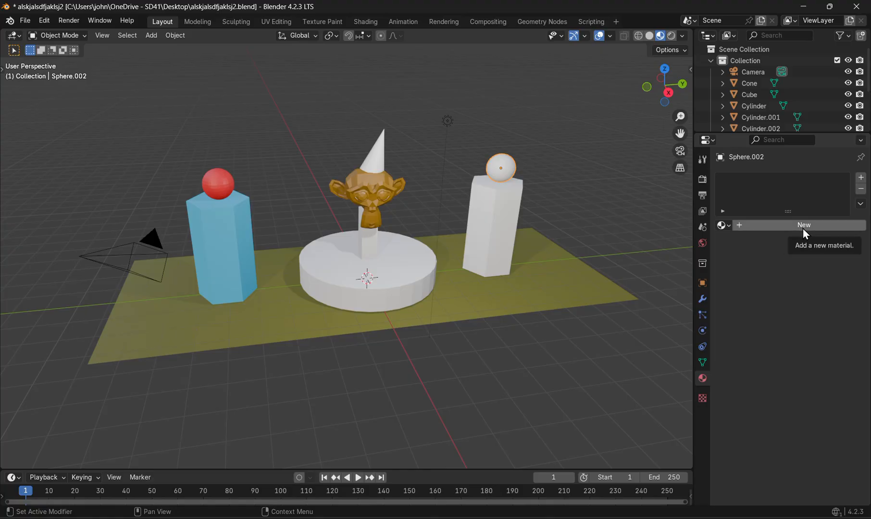
{"action": "left_click", "coordinate": [723, 225]}
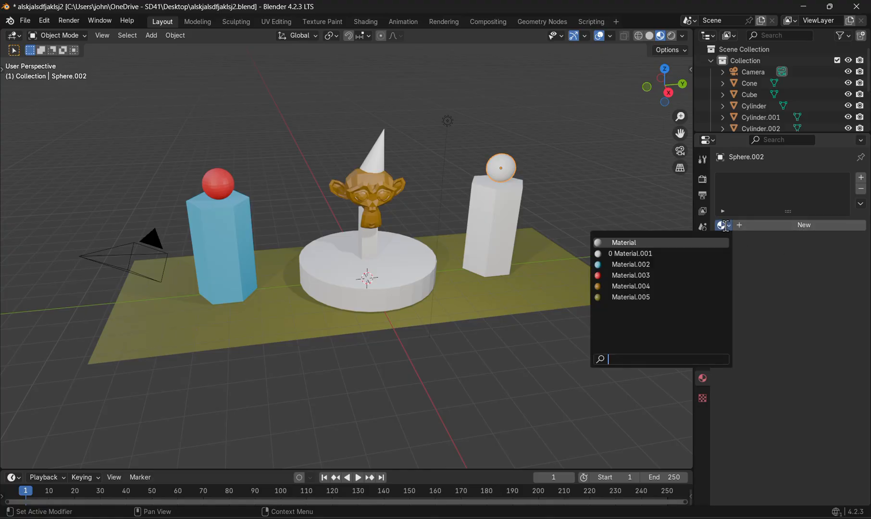
{"action": "left_click", "coordinate": [631, 277]}
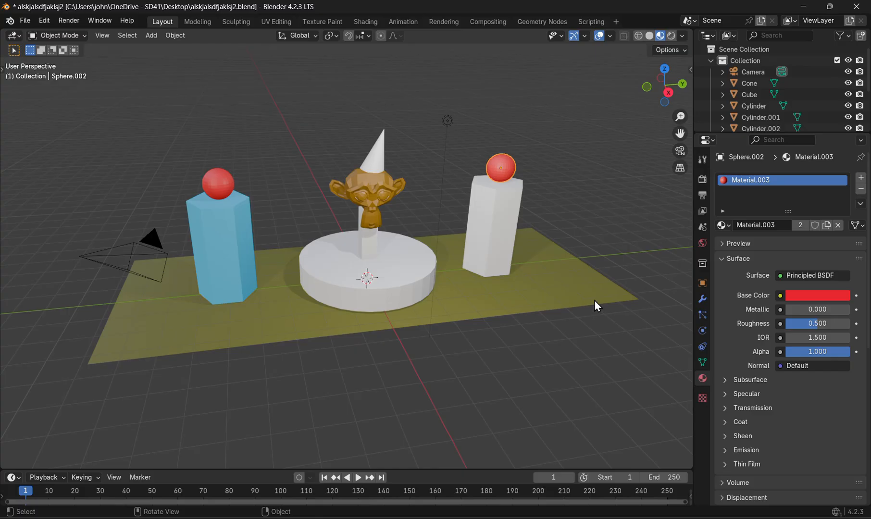
Step: Compare the two spheres' shared material and shift its base colour to a purer red, saturation 0.996
{"action": "left_click", "coordinate": [231, 181]}
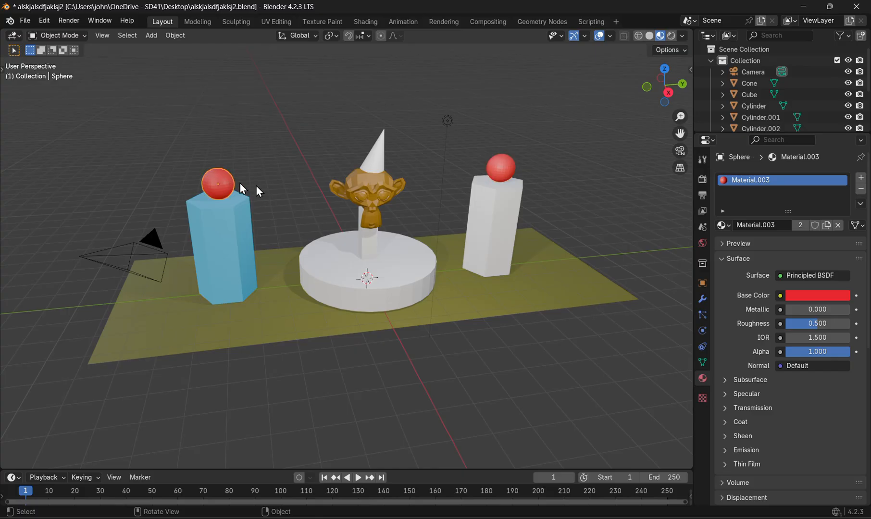
{"action": "left_click", "coordinate": [502, 169]}
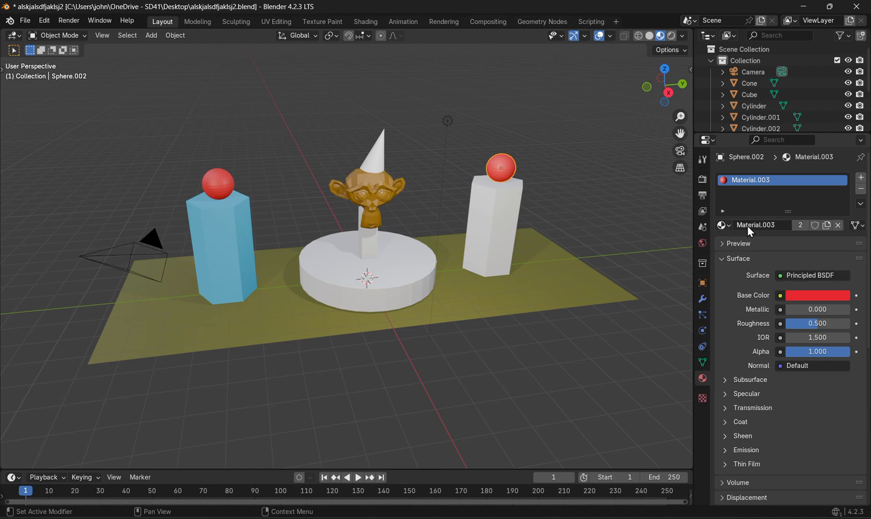
{"action": "left_click", "coordinate": [805, 297]}
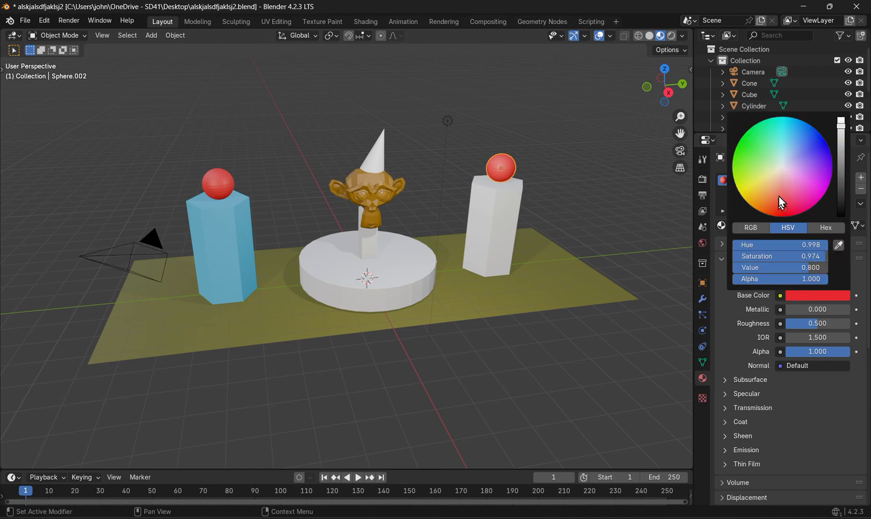
{"action": "mouse_move", "coordinate": [781, 206]}
{"action": "left_mouse_down"}
{"action": "mouse_move", "coordinate": [781, 178]}
{"action": "mouse_move", "coordinate": [756, 195]}
{"action": "mouse_move", "coordinate": [744, 163]}
{"action": "mouse_move", "coordinate": [762, 143]}
{"action": "mouse_move", "coordinate": [807, 185]}
{"action": "mouse_move", "coordinate": [779, 214]}
{"action": "mouse_move", "coordinate": [760, 211]}
{"action": "mouse_move", "coordinate": [782, 215]}
{"action": "mouse_move", "coordinate": [773, 218]}
{"action": "left_mouse_up"}
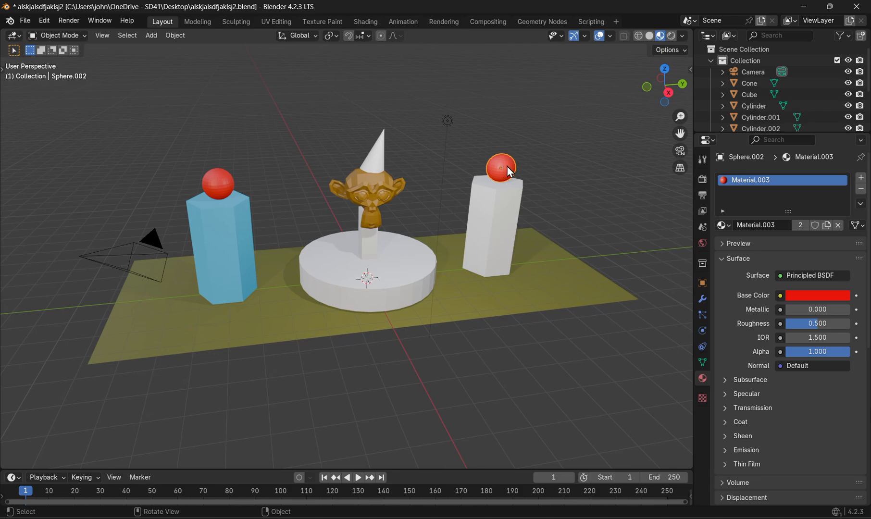
Step: Make the material of Sphere.002 a single-user copy and darken its base colour to a value of 0.524
{"action": "left_click", "coordinate": [798, 224]}
{"action": "left_click", "coordinate": [814, 295]}
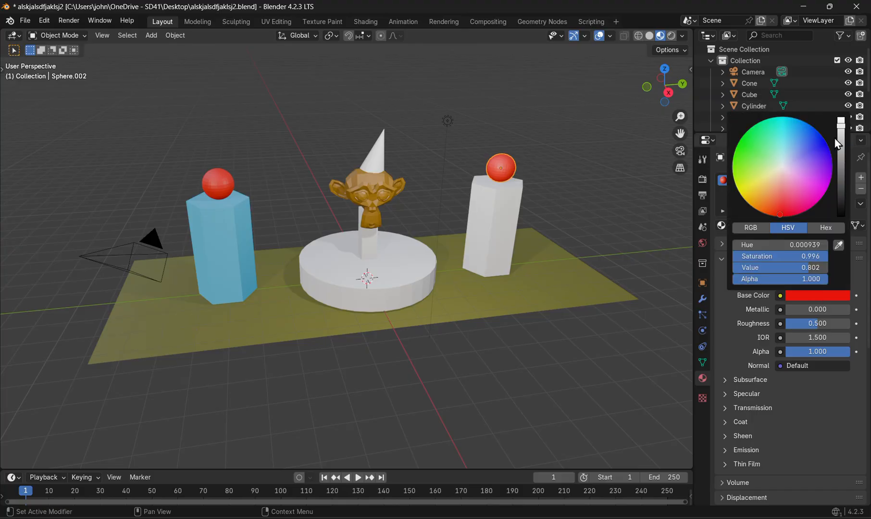
{"action": "mouse_move", "coordinate": [840, 123]}
{"action": "left_mouse_down"}
{"action": "mouse_move", "coordinate": [840, 177]}
{"action": "mouse_move", "coordinate": [841, 121]}
{"action": "mouse_move", "coordinate": [841, 140]}
{"action": "left_mouse_up"}
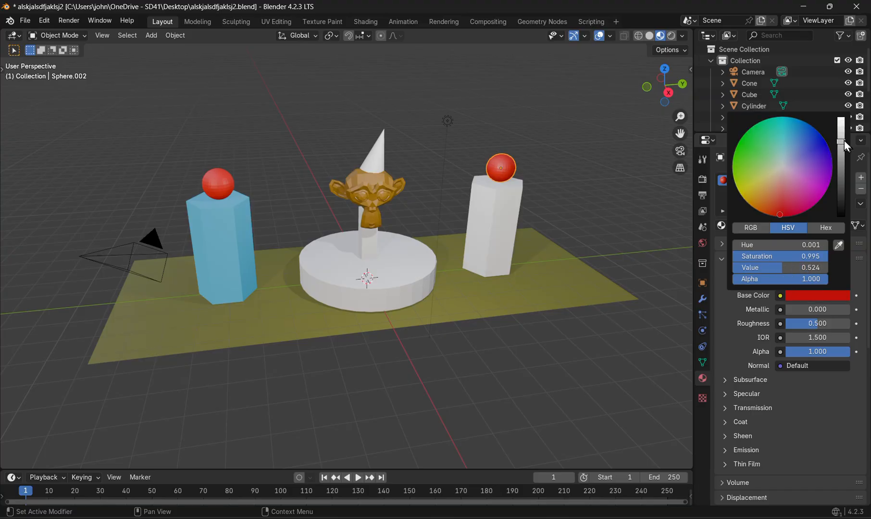
Step: Assign the existing light blue Material.002 to the white pillar, Cylinder.002
{"action": "left_click", "coordinate": [492, 221]}
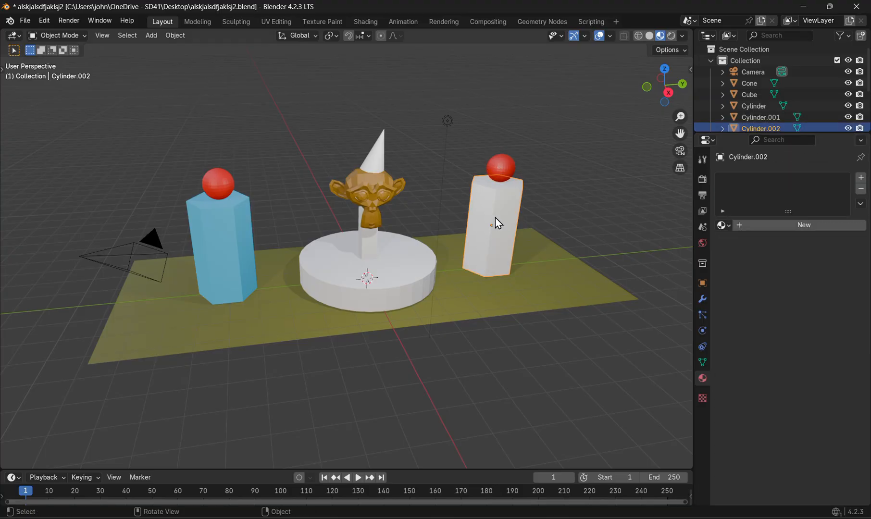
{"action": "left_click", "coordinate": [721, 225]}
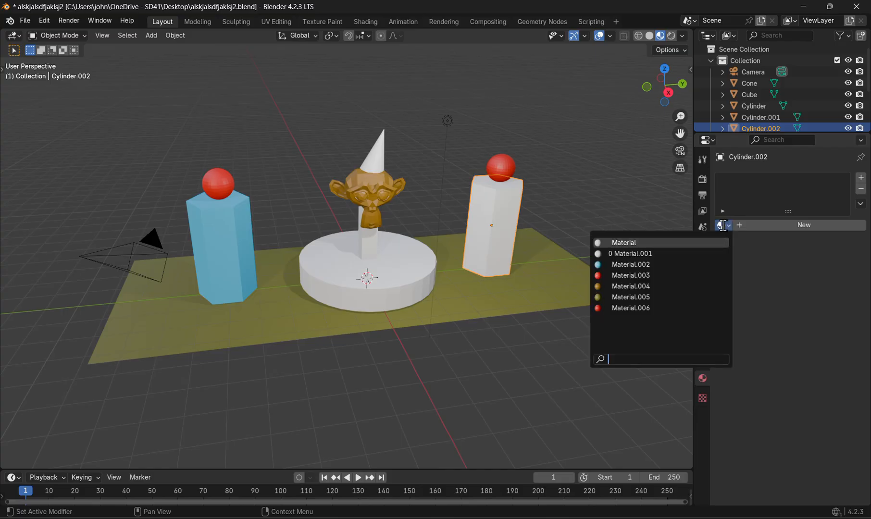
{"action": "left_click", "coordinate": [631, 264]}
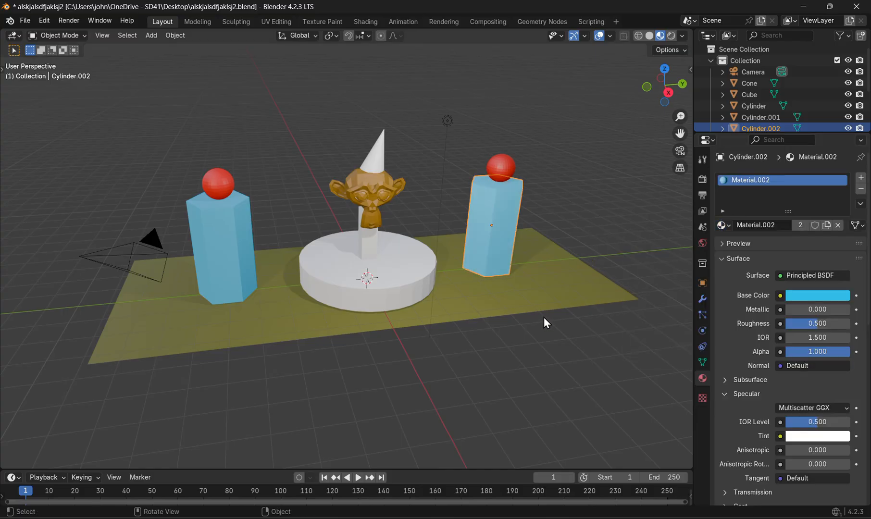
Step: Give the round platform a new material with a dark blue-violet base colour, about hue 0.685, saturation 0.901 and value 0.275
{"action": "left_click", "coordinate": [428, 283]}
{"action": "left_click", "coordinate": [773, 224]}
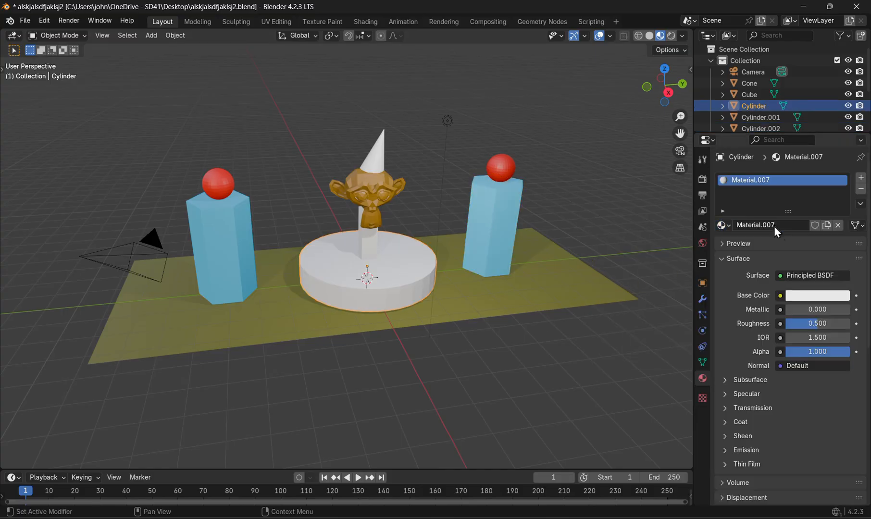
{"action": "left_click", "coordinate": [802, 296]}
{"action": "left_click_drag", "start_coordinate": [772, 201], "coordinate": [839, 159]}
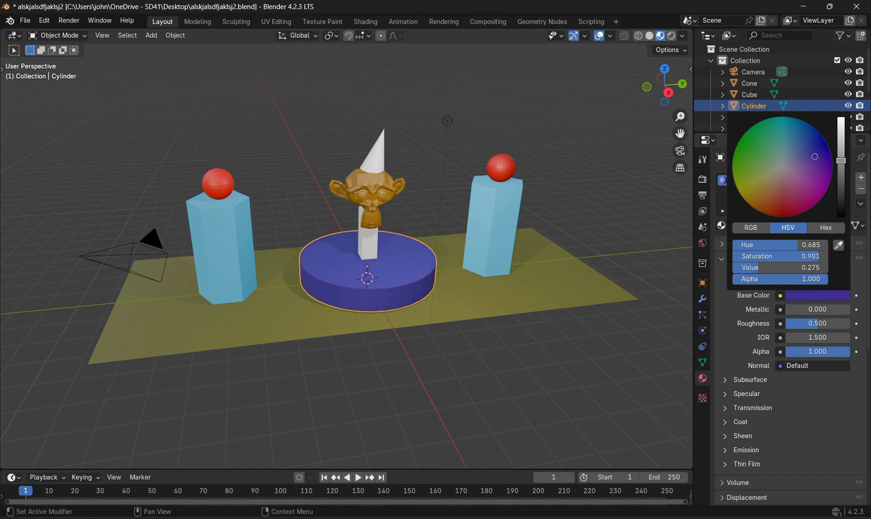
{"action": "left_click", "coordinate": [478, 302]}
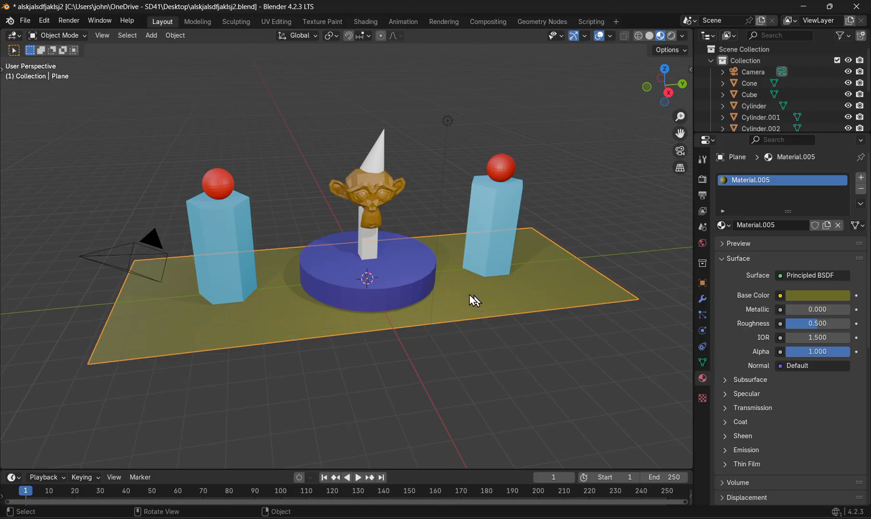
Step: Give the cone hat a new material with a green base colour and darken it to a deep green
{"action": "left_click", "coordinate": [378, 153]}
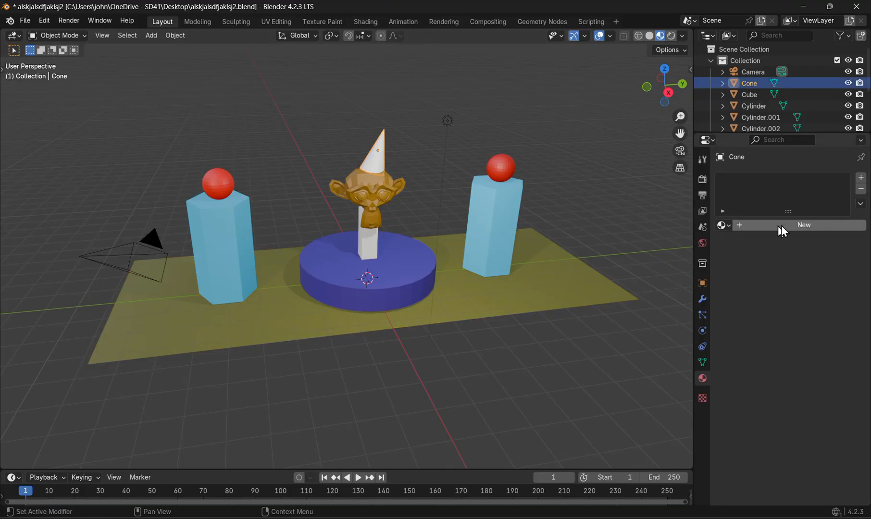
{"action": "left_click", "coordinate": [797, 225]}
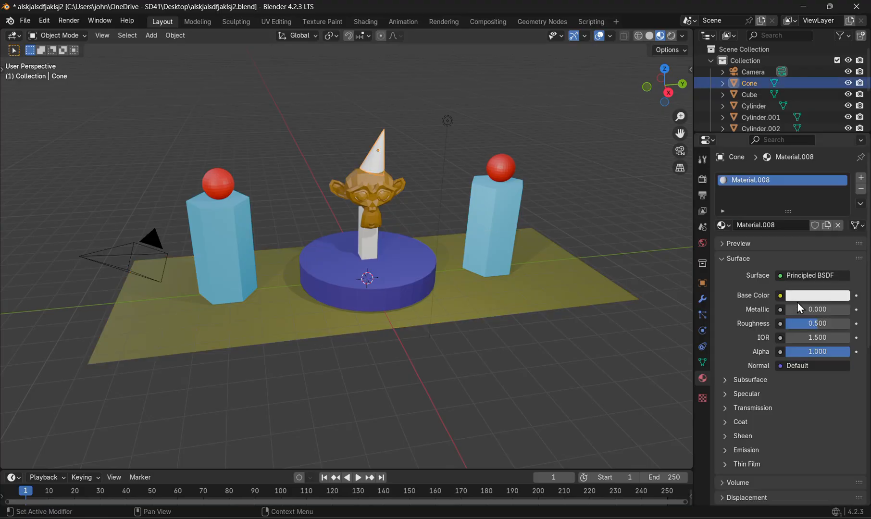
{"action": "left_click", "coordinate": [795, 295]}
{"action": "mouse_move", "coordinate": [782, 182]}
{"action": "left_mouse_down"}
{"action": "mouse_move", "coordinate": [783, 193]}
{"action": "mouse_move", "coordinate": [772, 129]}
{"action": "mouse_move", "coordinate": [746, 142]}
{"action": "mouse_move", "coordinate": [751, 151]}
{"action": "left_mouse_up"}
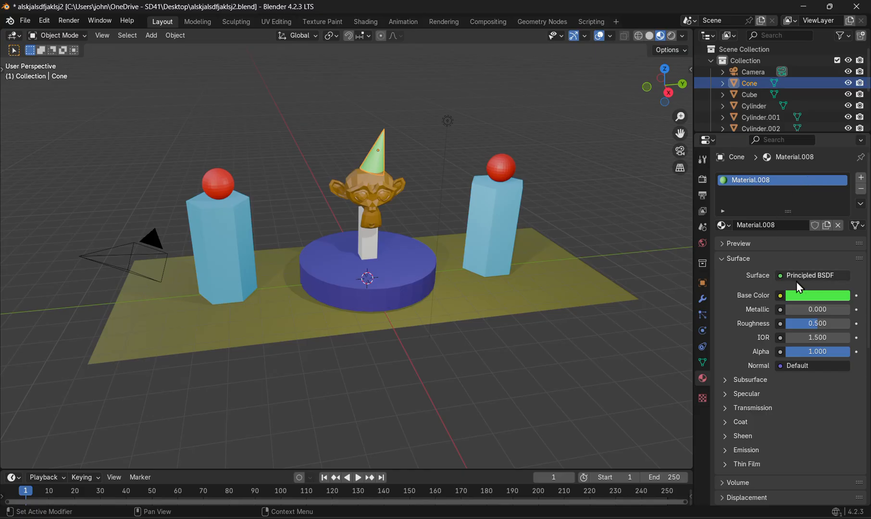
{"action": "left_click", "coordinate": [798, 294]}
{"action": "left_click_drag", "start_coordinate": [844, 136], "coordinate": [840, 165]}
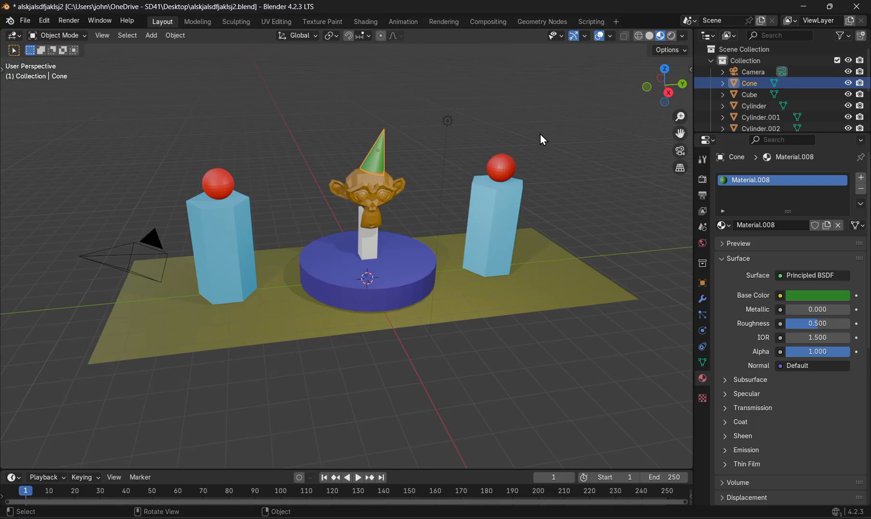
Step: Compare the viewport preview with and without Scene World lighting and leave Scene World enabled
{"action": "left_click", "coordinate": [682, 36]}
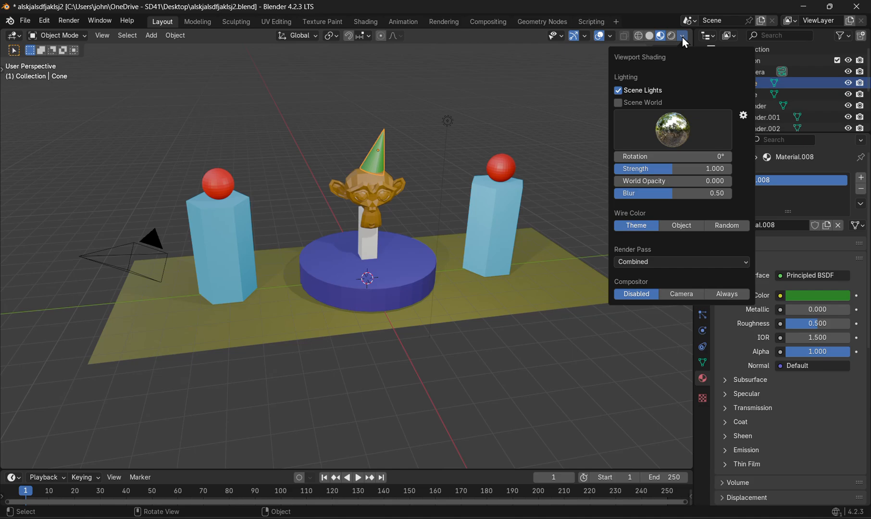
{"action": "left_click", "coordinate": [618, 102]}
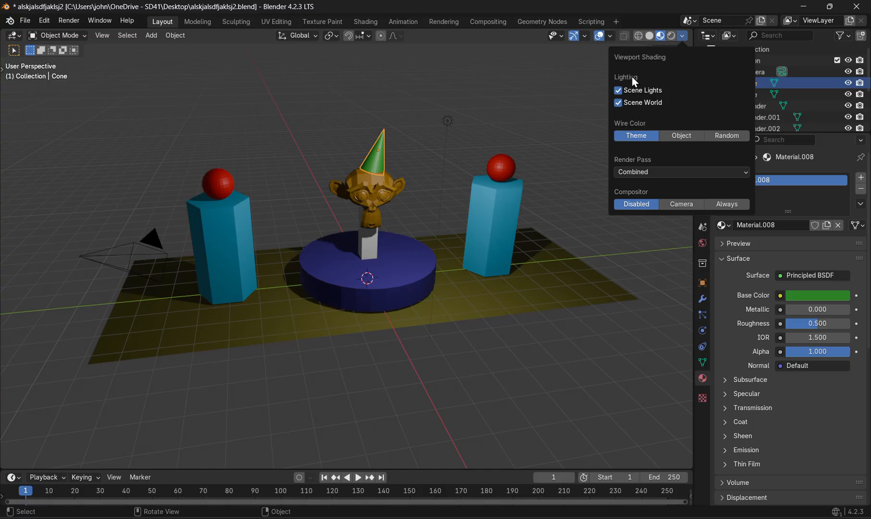
{"action": "left_click", "coordinate": [618, 102]}
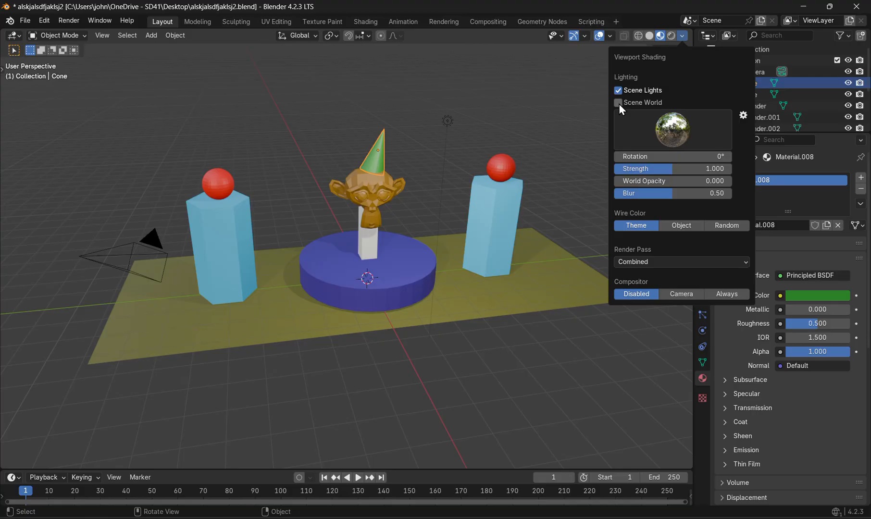
{"action": "left_click", "coordinate": [618, 103]}
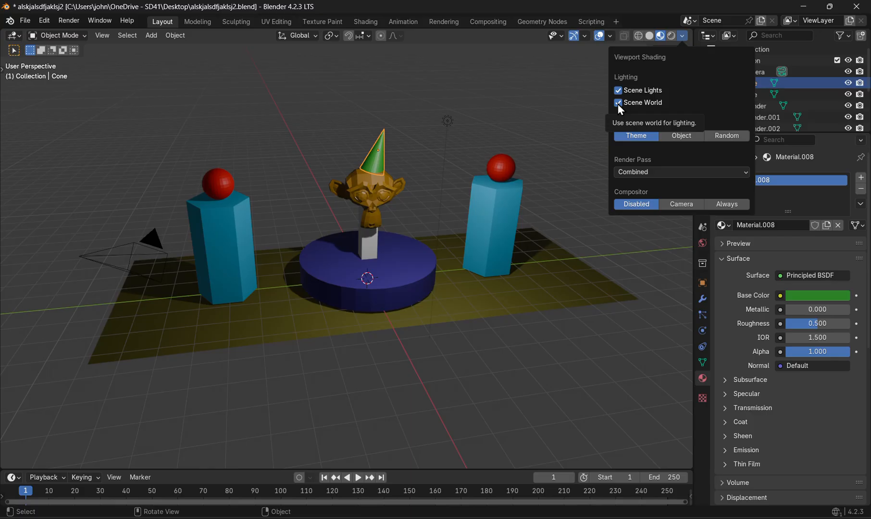
Step: Move the point light up about 0.43 m along the global Z axis
{"action": "left_click", "coordinate": [448, 121]}
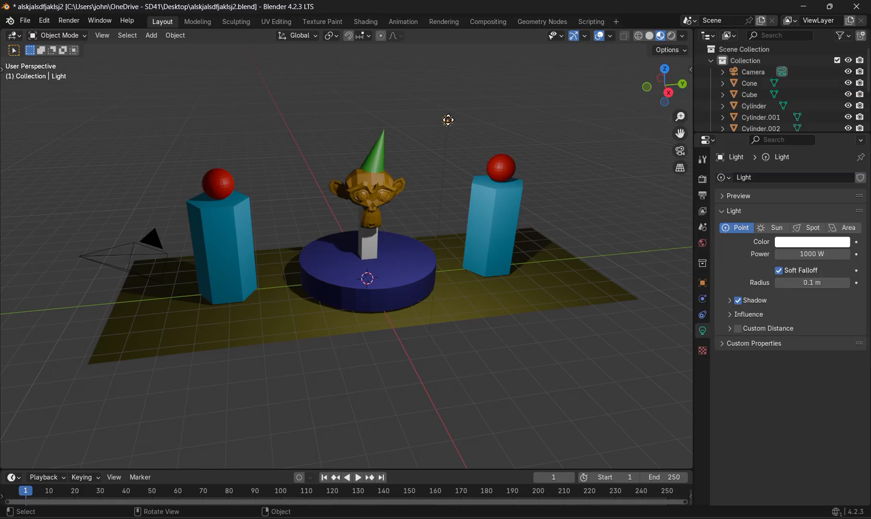
{"action": "key", "text": "g"}
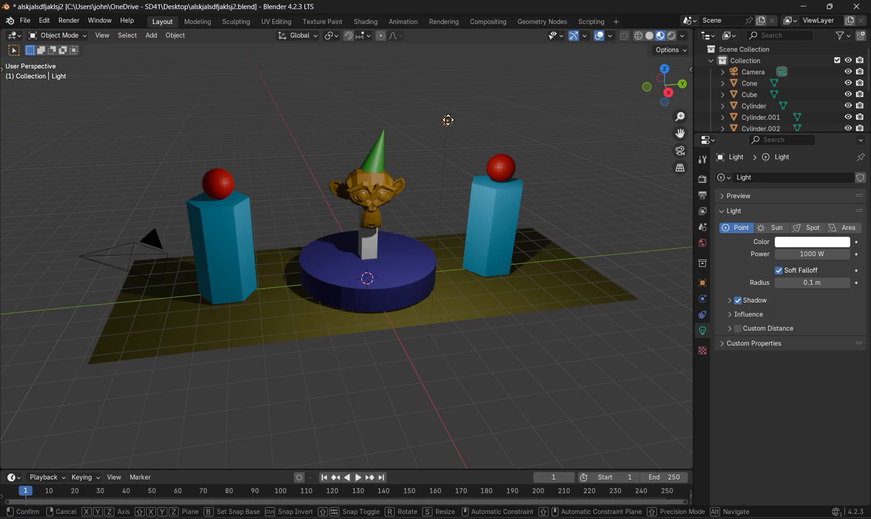
{"action": "key", "text": "z"}
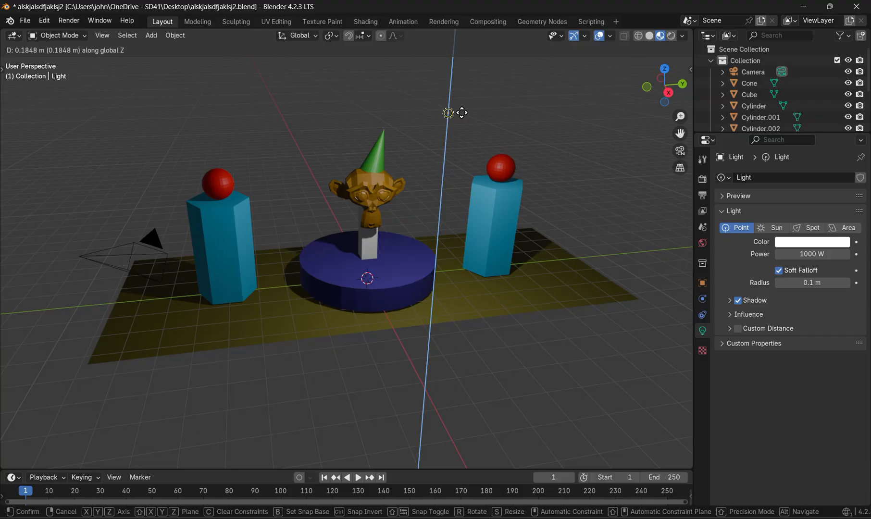
{"action": "left_click", "coordinate": [461, 102]}
Step: Compare the viewport preview with Scene World and Scene Lights each switched off and back on
{"action": "left_click", "coordinate": [681, 36]}
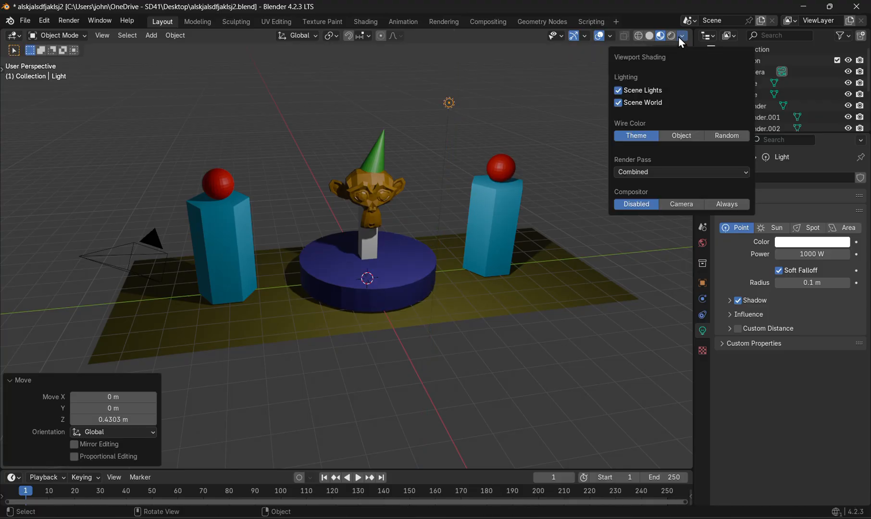
{"action": "left_click", "coordinate": [617, 102]}
{"action": "left_click", "coordinate": [618, 103]}
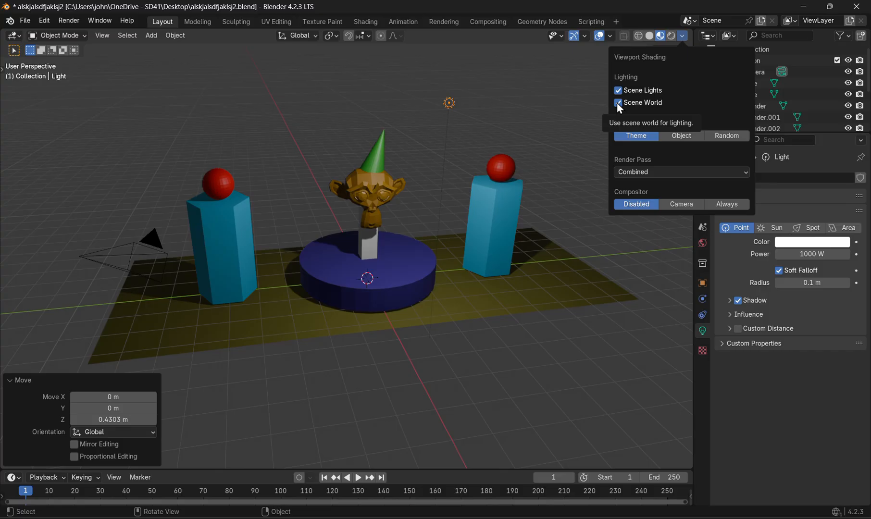
{"action": "left_click", "coordinate": [618, 91]}
{"action": "left_click", "coordinate": [618, 91]}
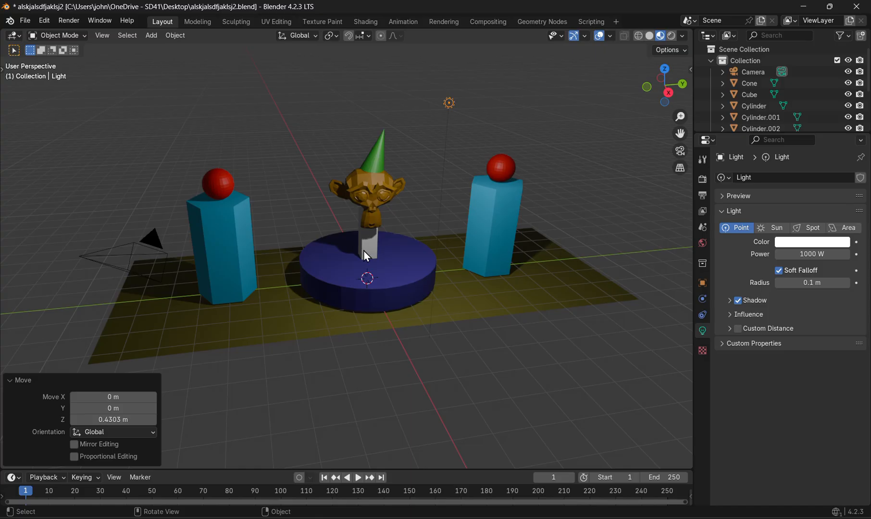